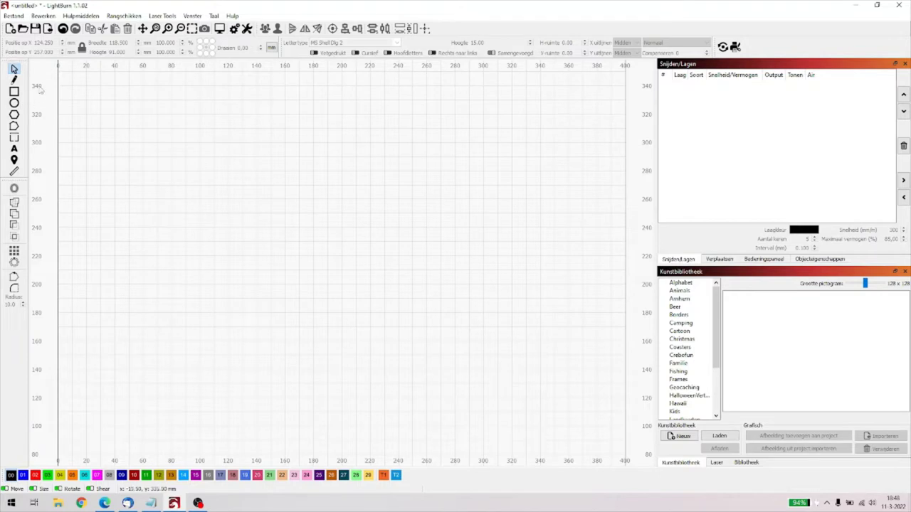
Draw two connected straight line segments from about (65, 320) through (194, 228) to (250, 281) mm.
click(13, 79)
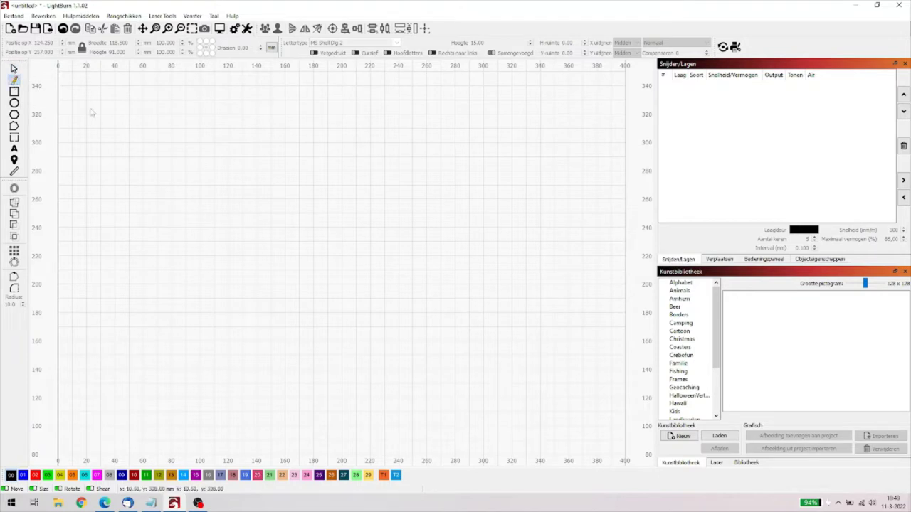
click(150, 114)
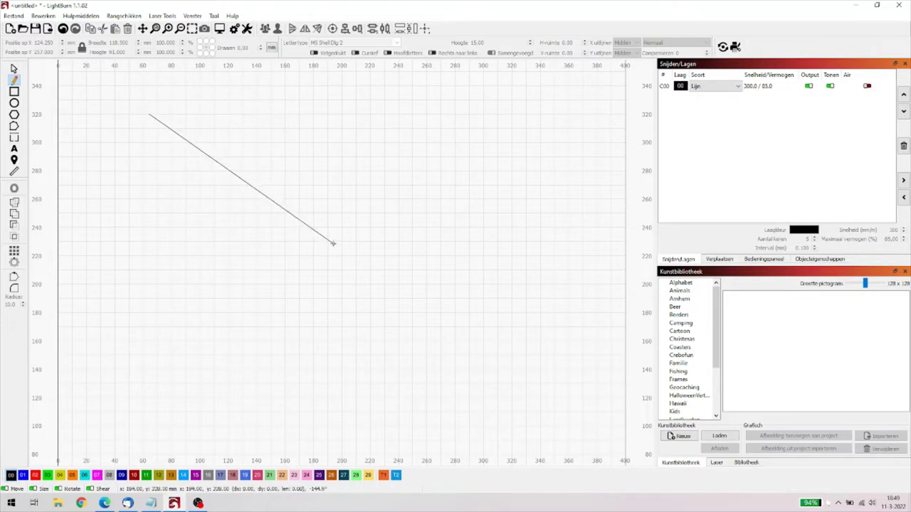
click(332, 243)
click(413, 169)
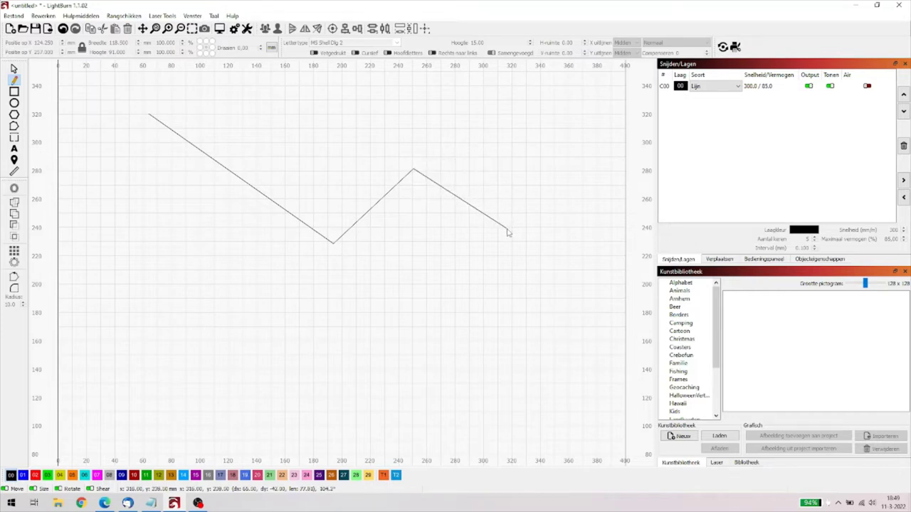
Continue the open path with curved segments around the upper part of the work area, reaching about (345, 347) mm.
drag(509, 231, 498, 130)
click(489, 147)
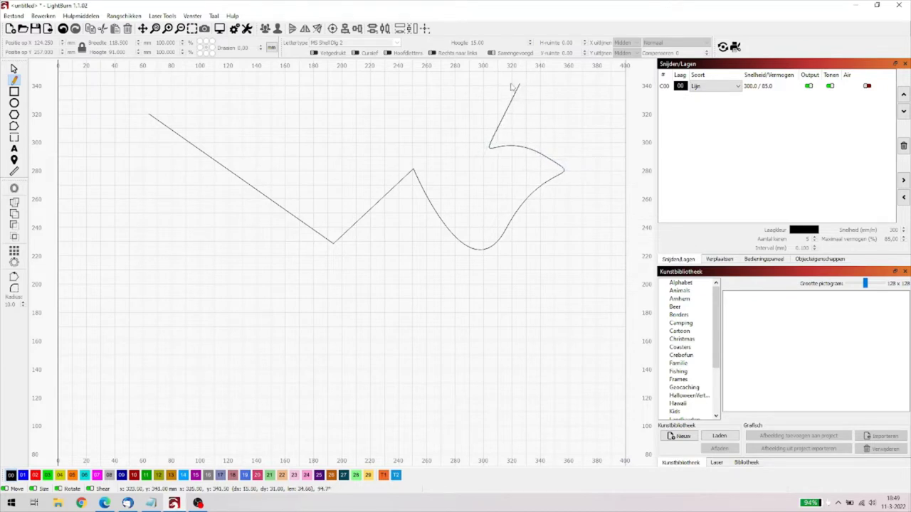
click(548, 77)
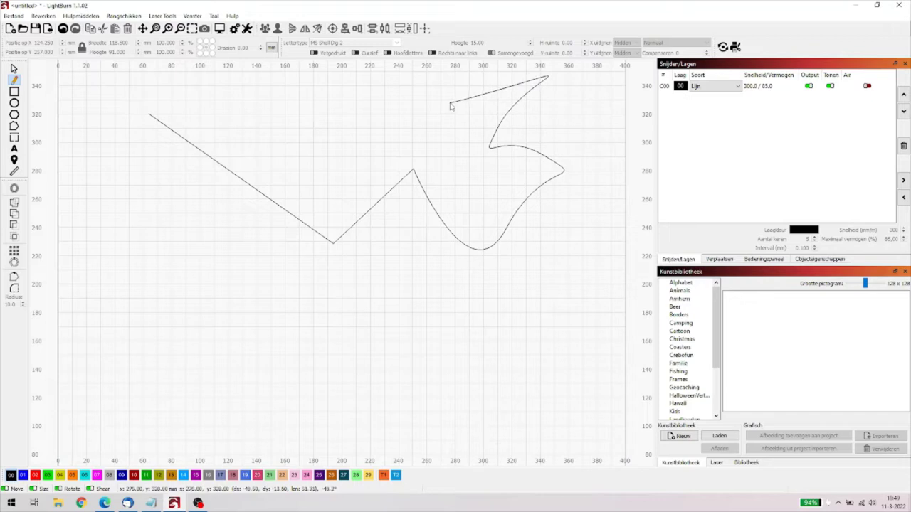
drag(437, 90, 463, 166)
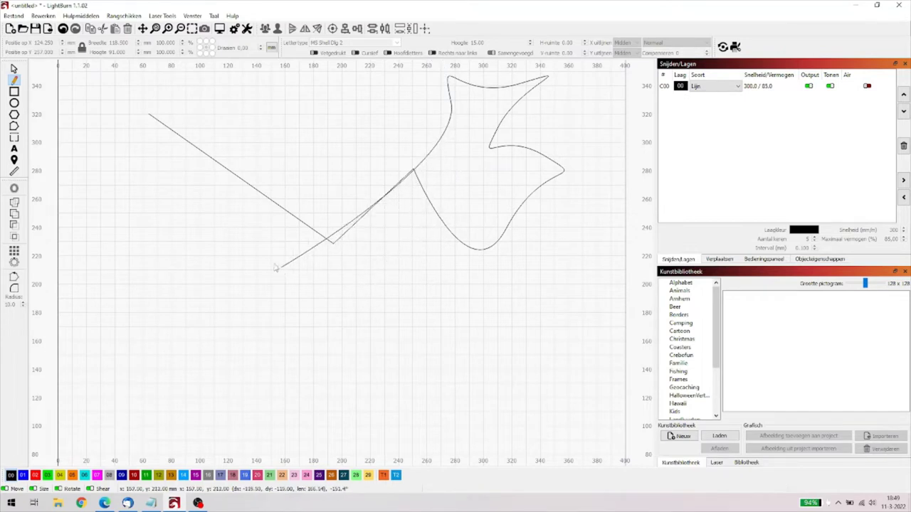
Extend the path with corners at about (112, 253), (165, 178) and (231, 216) mm, plus a curve sweeping back to about (145, 338) mm.
click(220, 210)
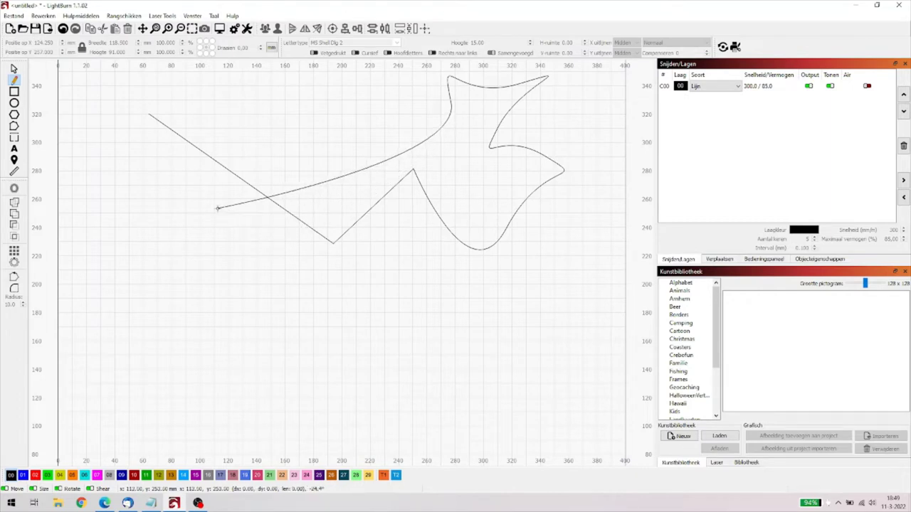
click(290, 315)
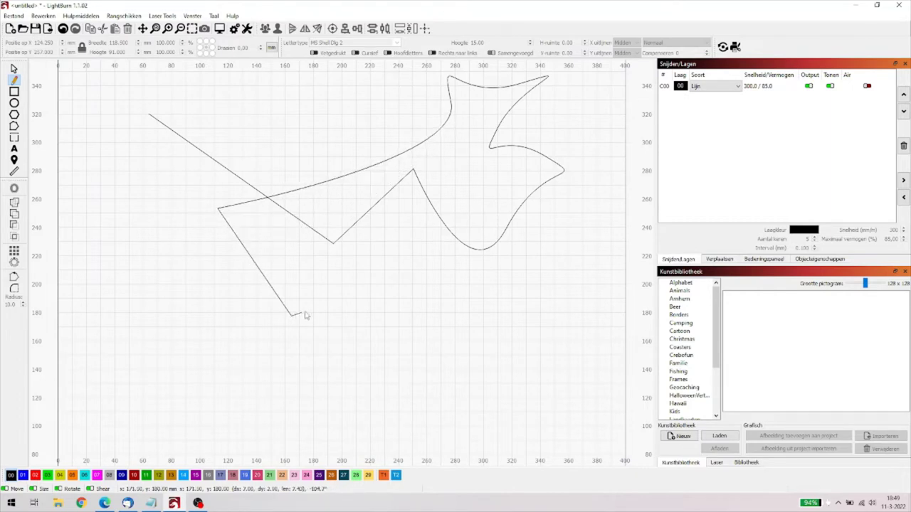
click(384, 263)
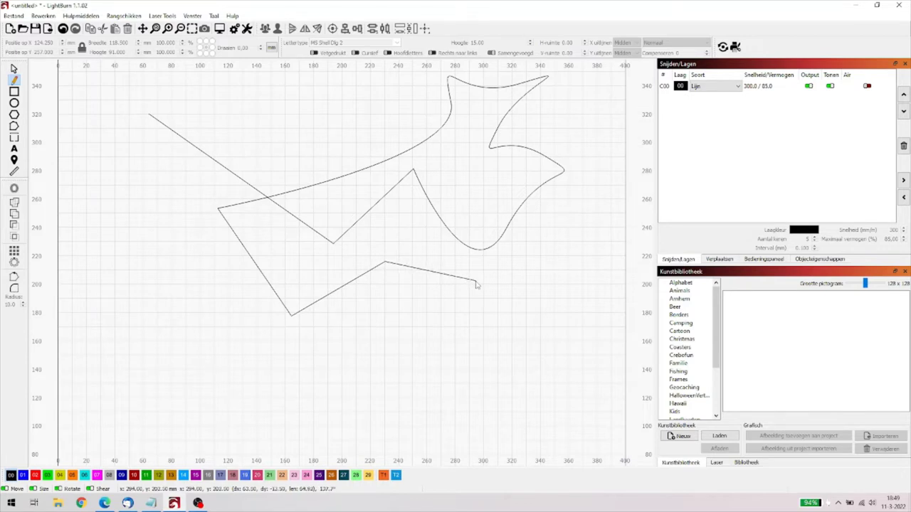
drag(476, 285, 483, 187)
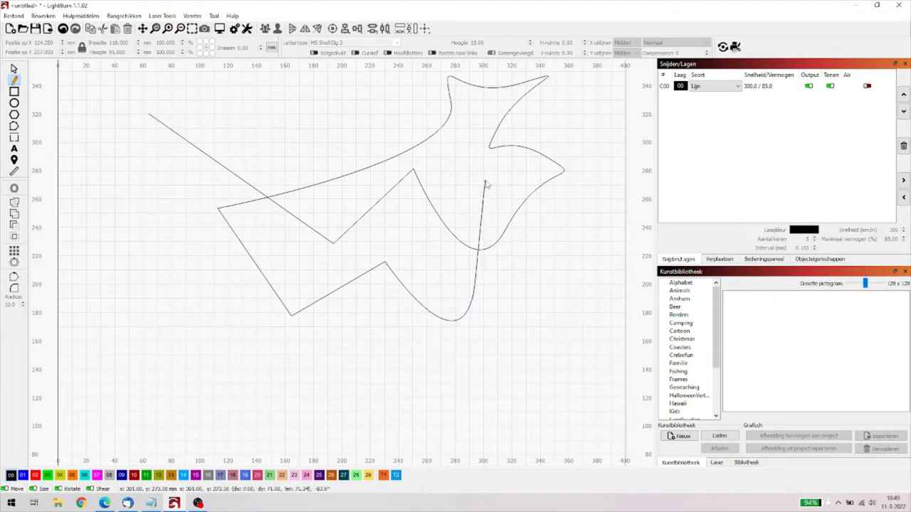
click(263, 119)
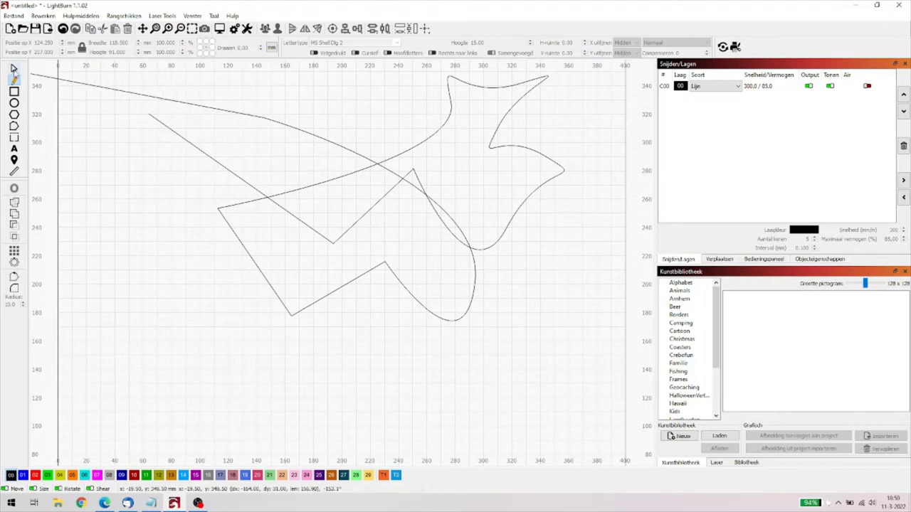
Leave line drawing and delete the whole drawn path.
click(13, 69)
click(84, 89)
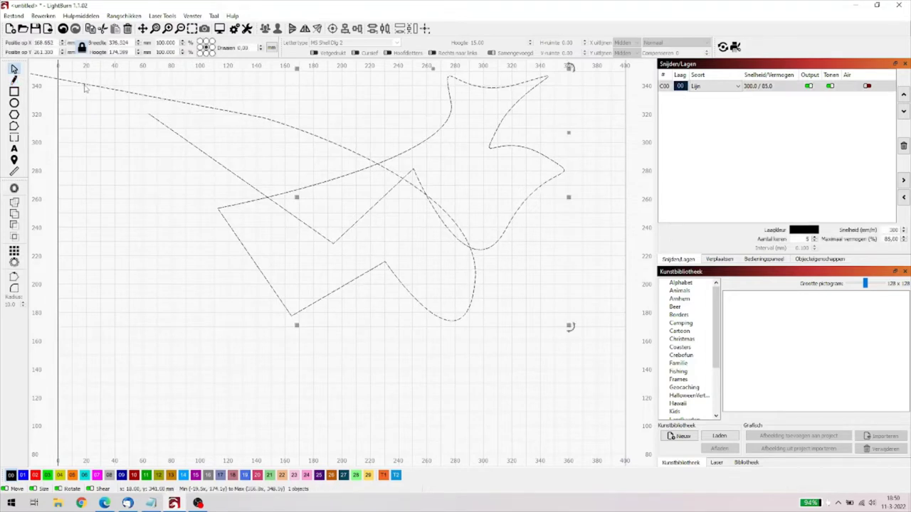
key(Delete)
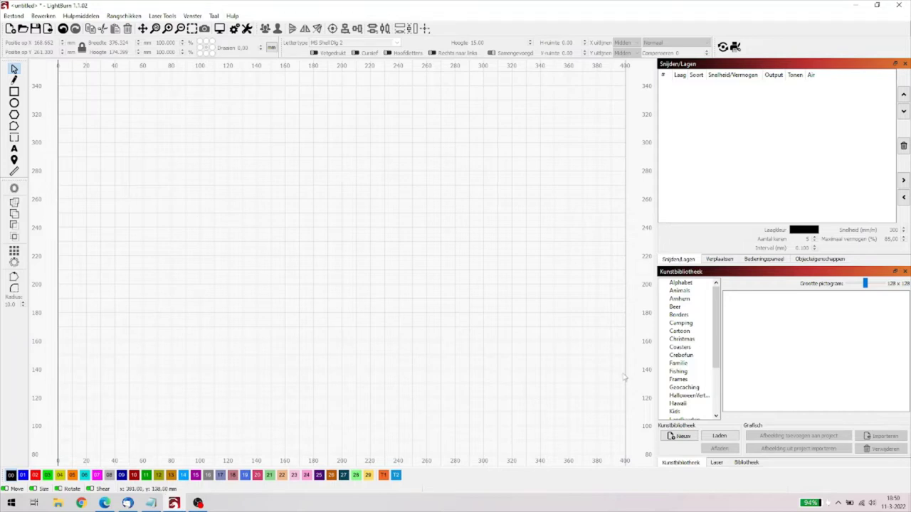
Place the family group photo from the Familie category of the art library onto the work area.
click(679, 363)
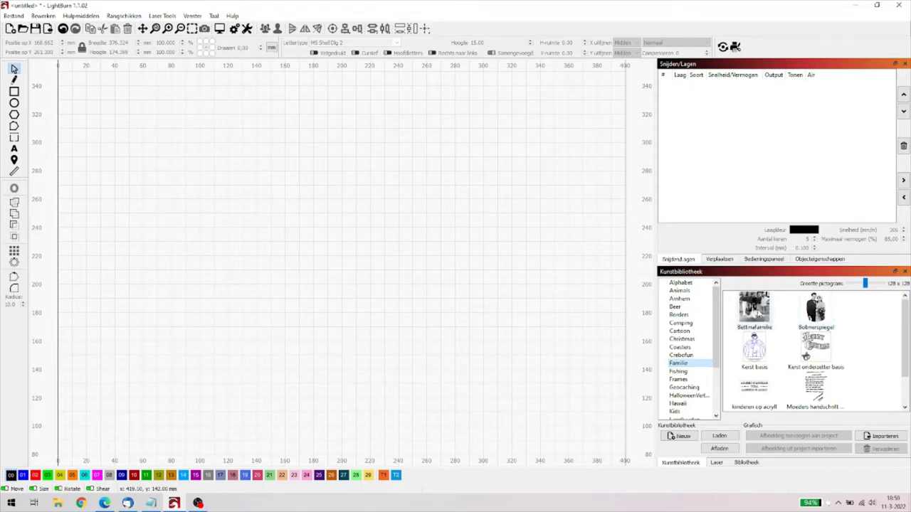
drag(759, 313, 346, 277)
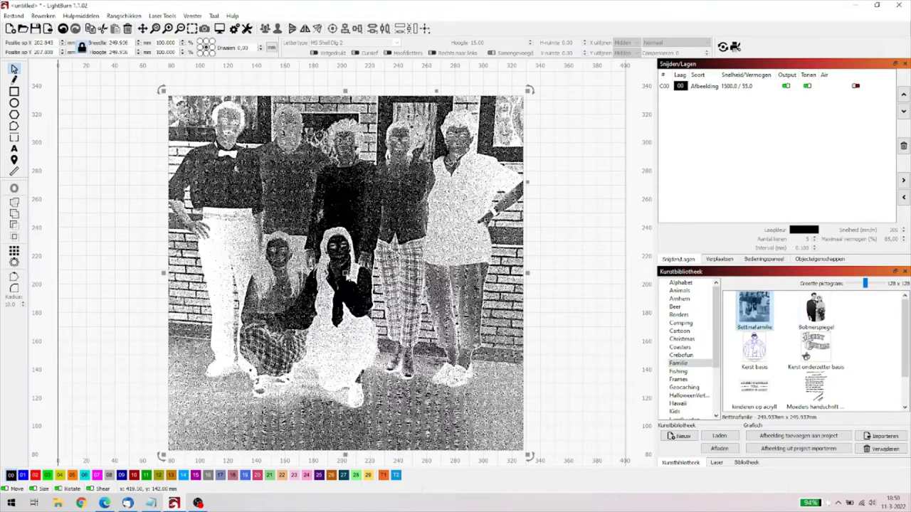
click(570, 236)
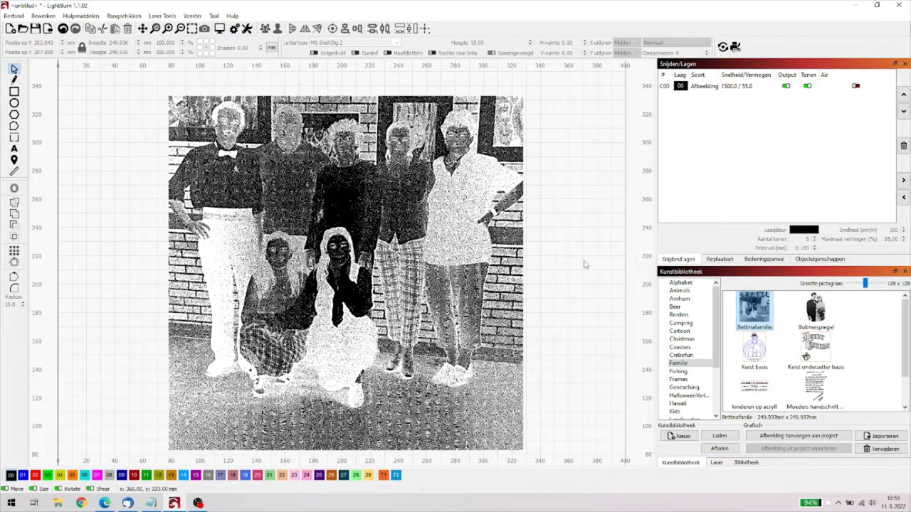
Open Adjust Image for the family photo and move its window clear of the layer list.
click(354, 264)
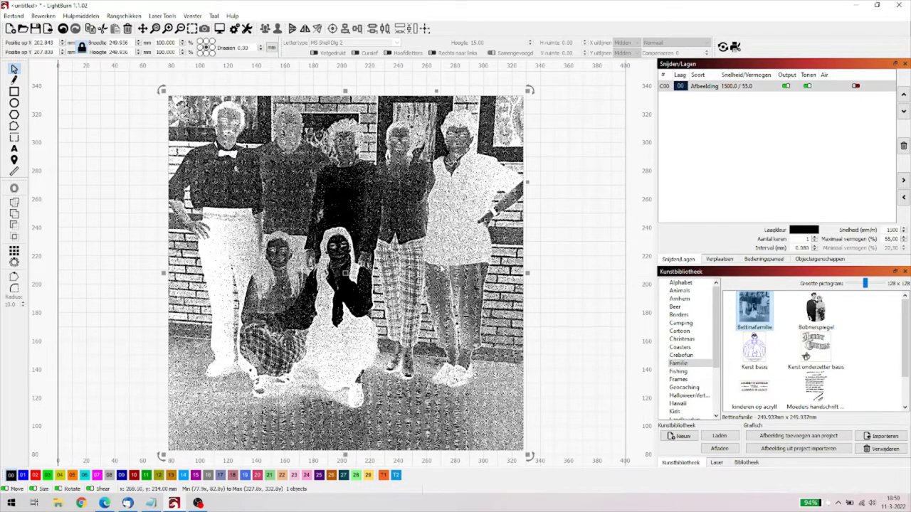
right_click(365, 240)
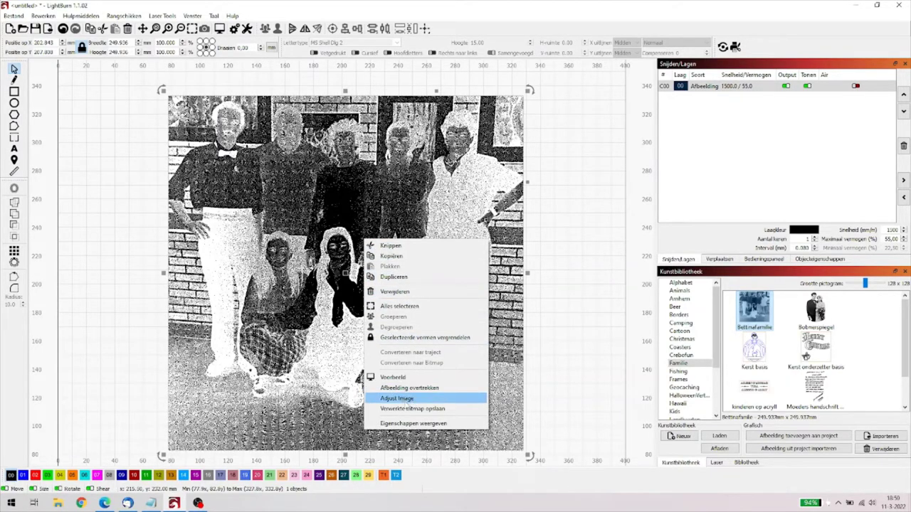
click(406, 400)
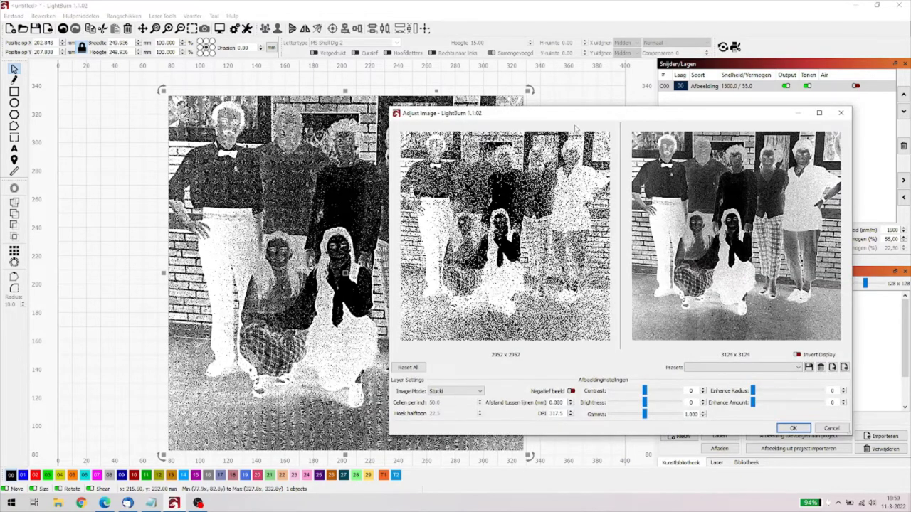
drag(589, 118, 330, 105)
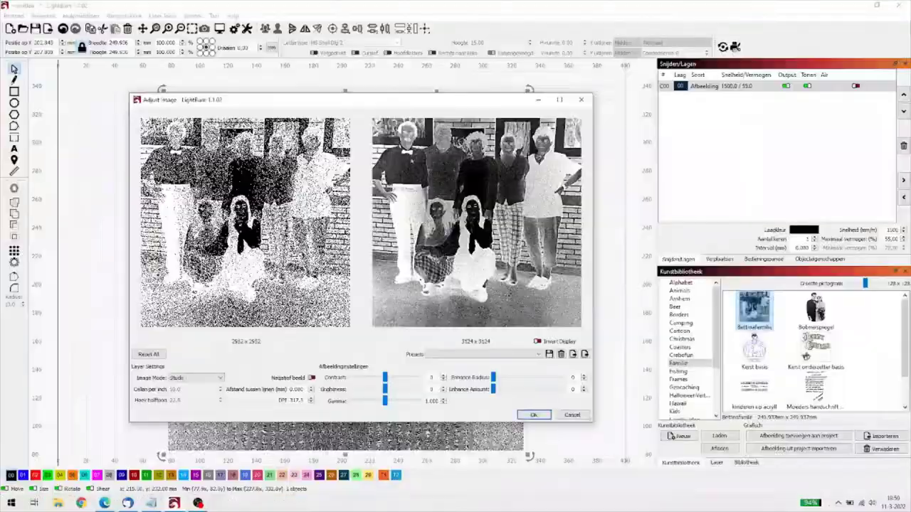
Set the photo's image mode to Jarvis.
click(205, 378)
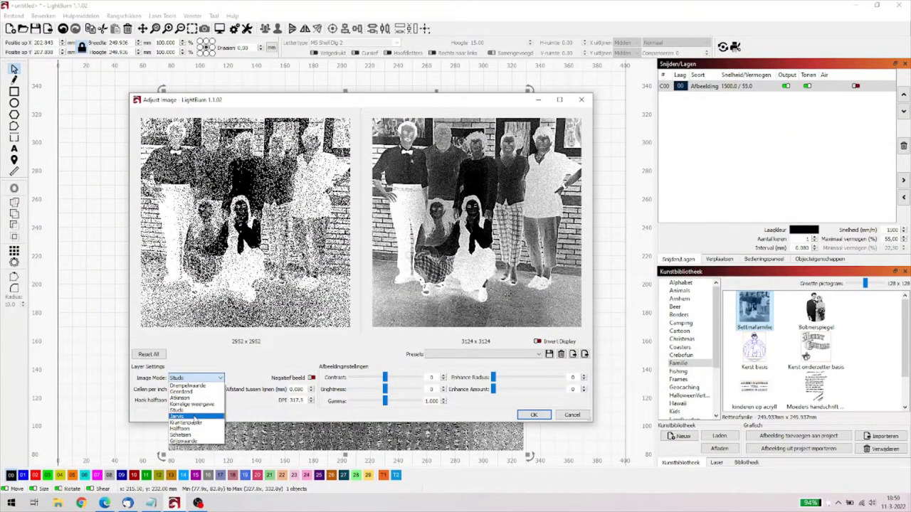
key(Escape)
key(Down)
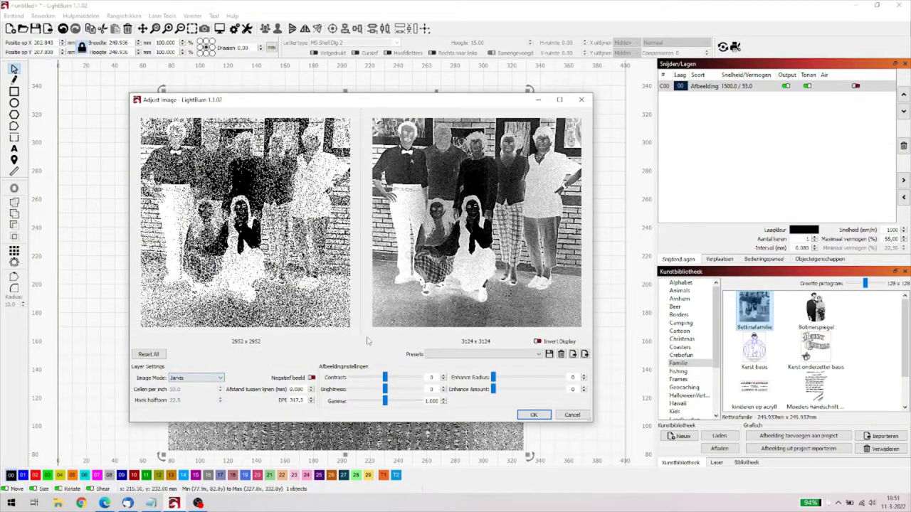
Try the Geordend image mode on the photo and return the mode to Stucki.
click(220, 377)
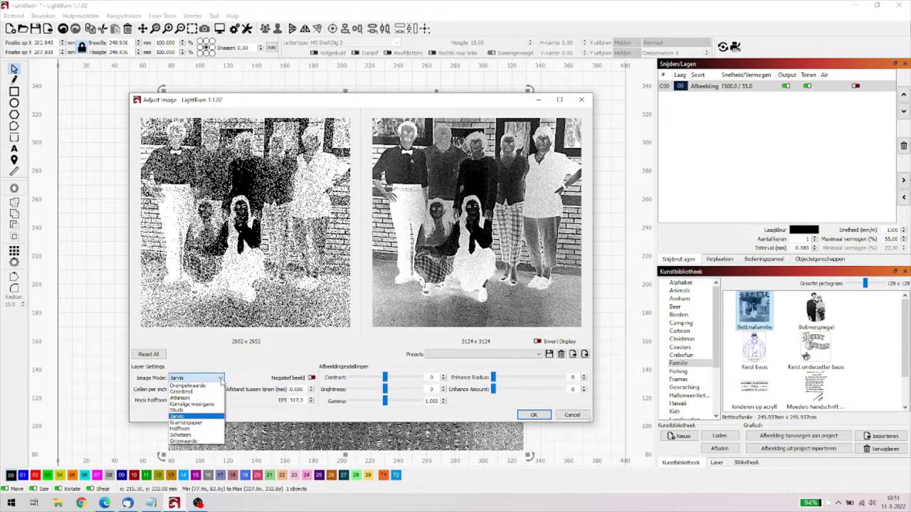
key(Escape)
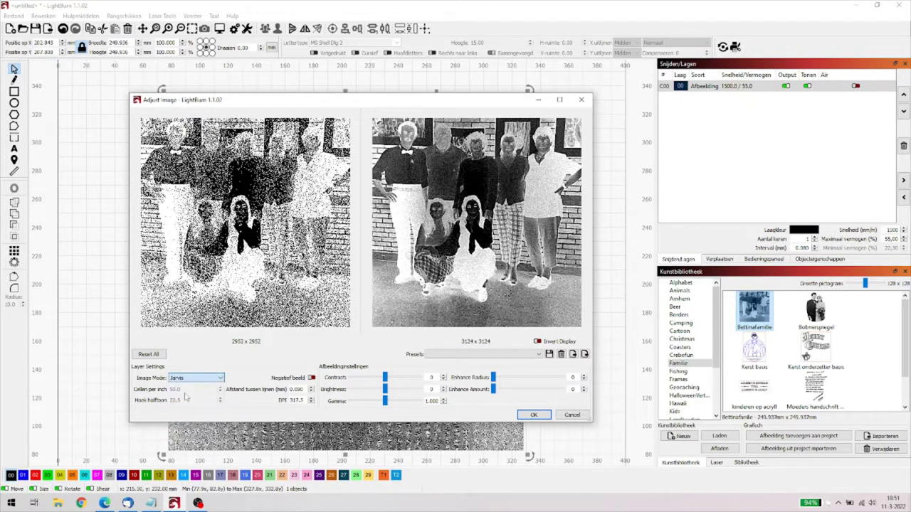
key(Up)
key(Up)
key(Up)
key(Up)
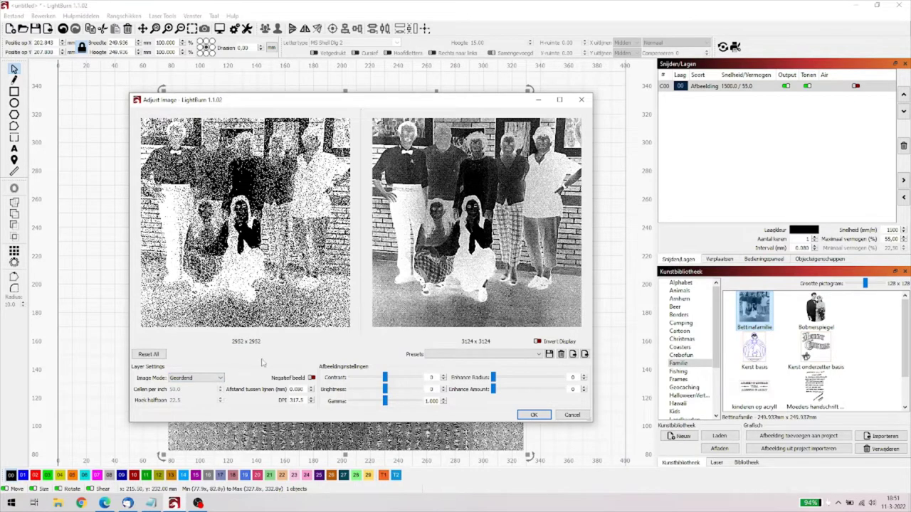
key(Tab)
click(217, 379)
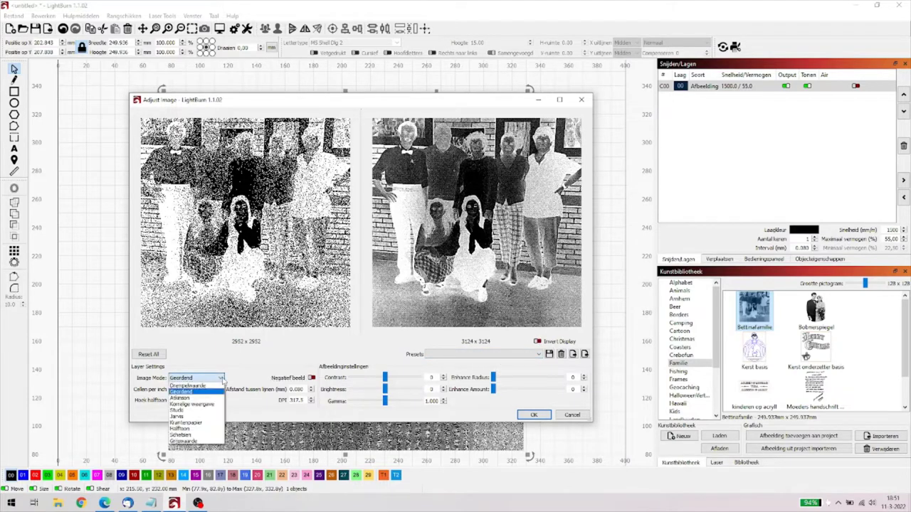
click(184, 412)
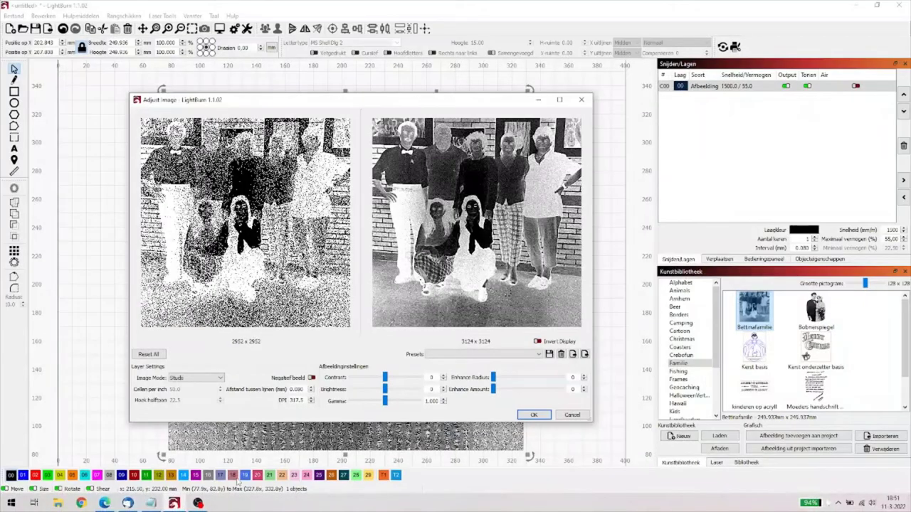
Raise the photo's gamma to 2.300 and its brightness to 29.
click(385, 401)
click(405, 401)
click(385, 390)
click(399, 390)
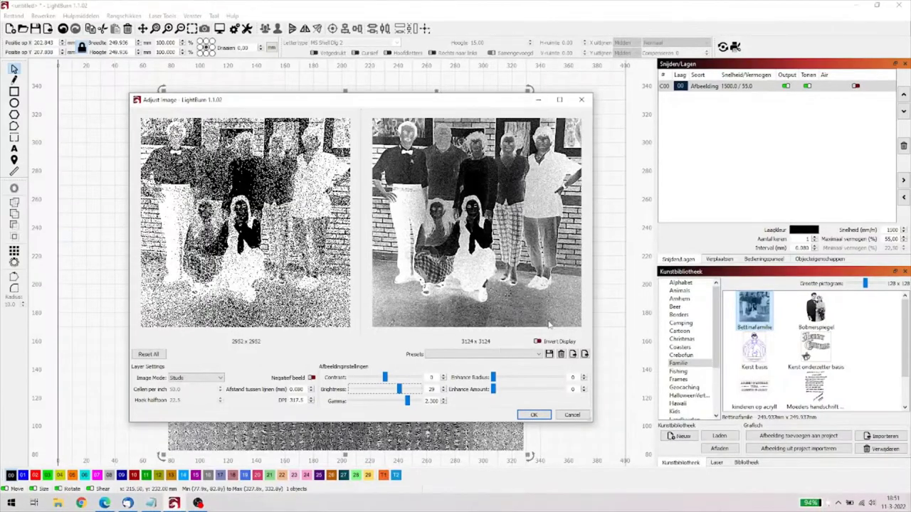
Save the current image settings as a preset named Tegels with all fields included.
click(549, 354)
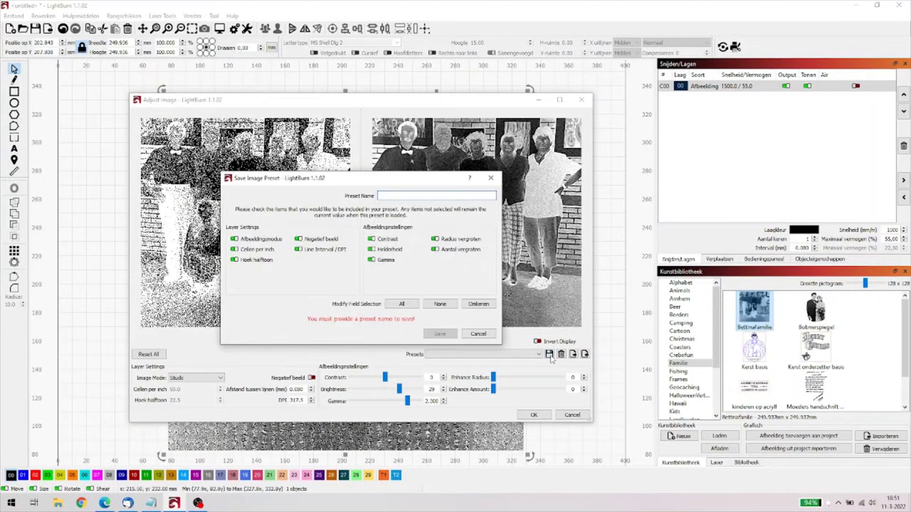
click(397, 196)
text(1)
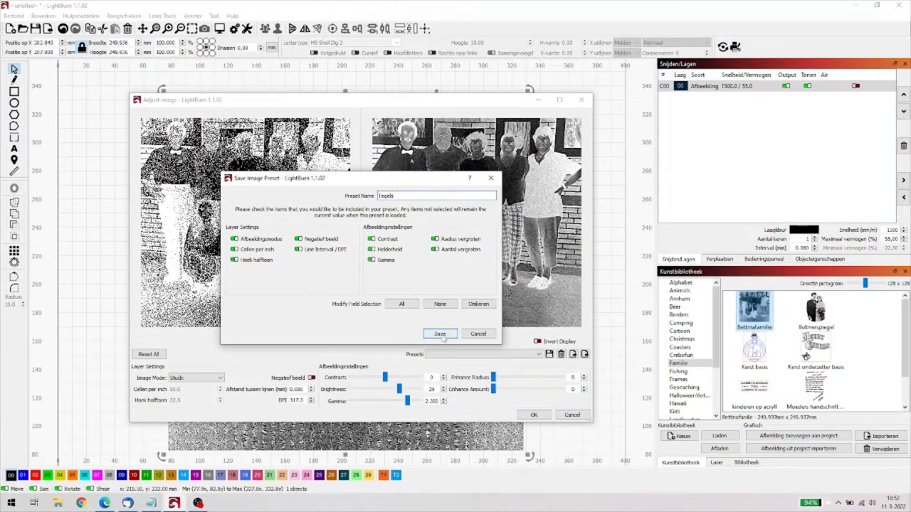
click(440, 334)
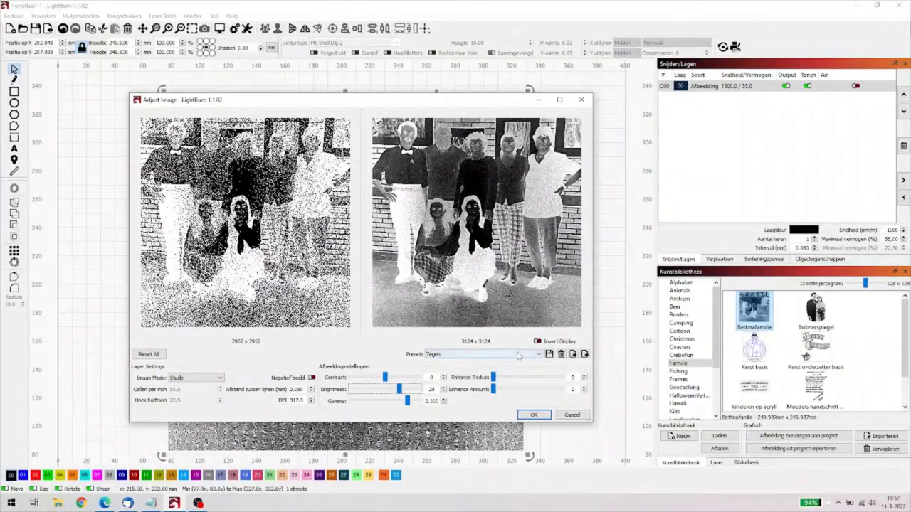
Apply the built-in Basic preset to the photo.
click(544, 362)
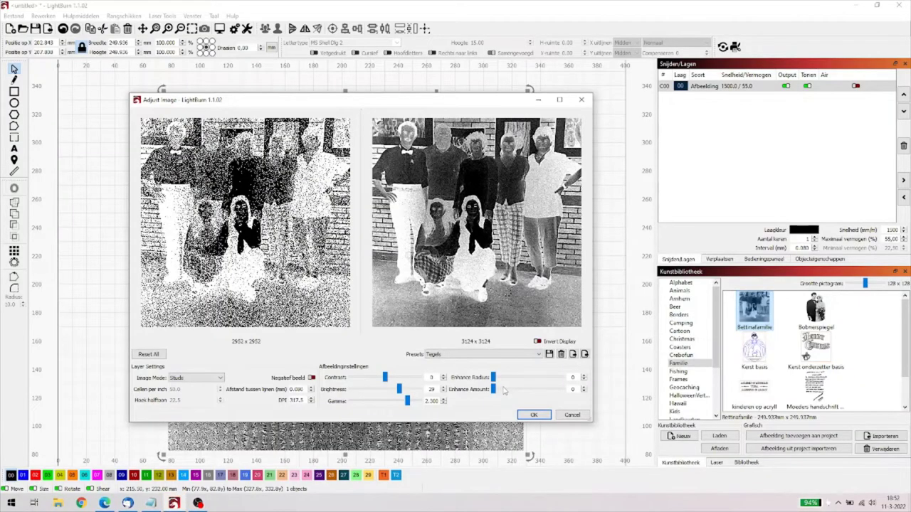
click(469, 331)
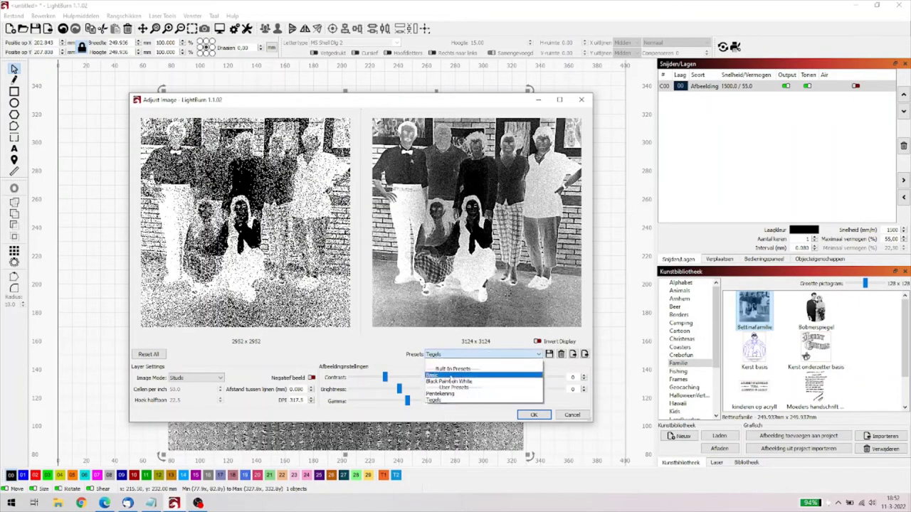
key(Escape)
key(Up)
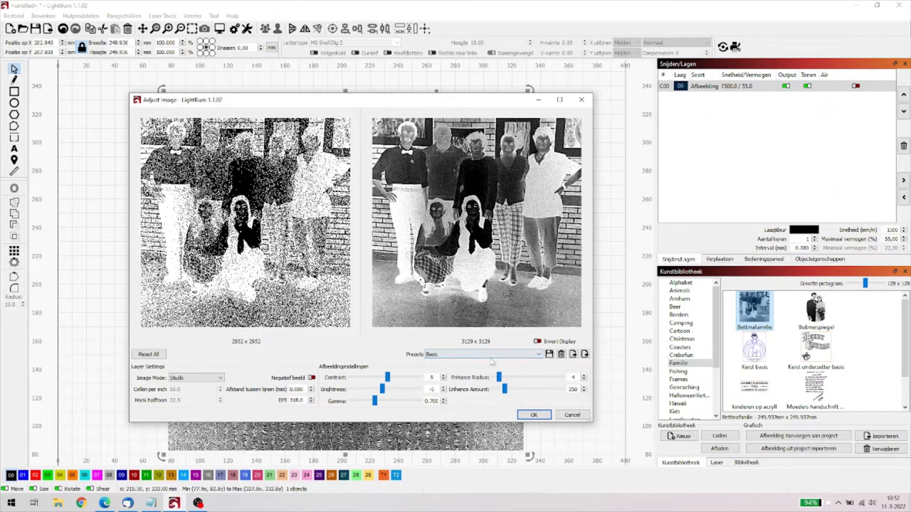
Apply the built-in Black Paint on White preset to the photo.
click(453, 355)
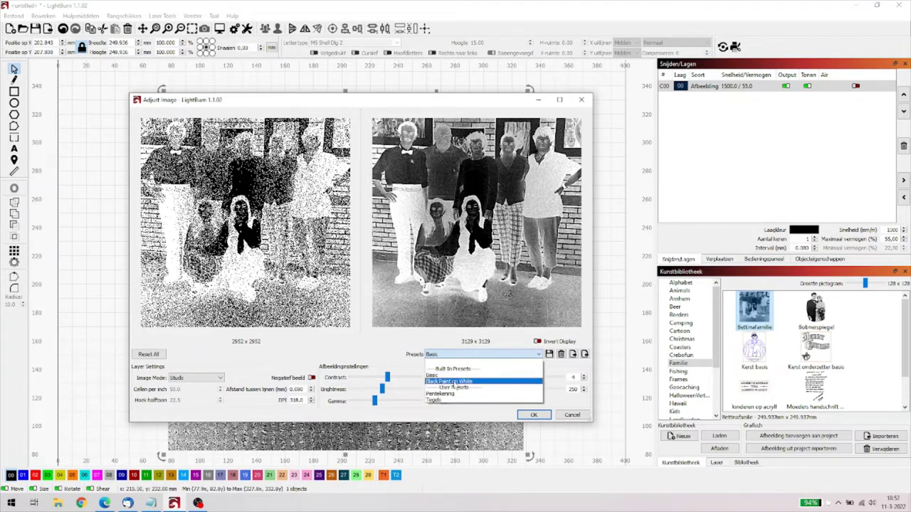
key(Escape)
key(Down)
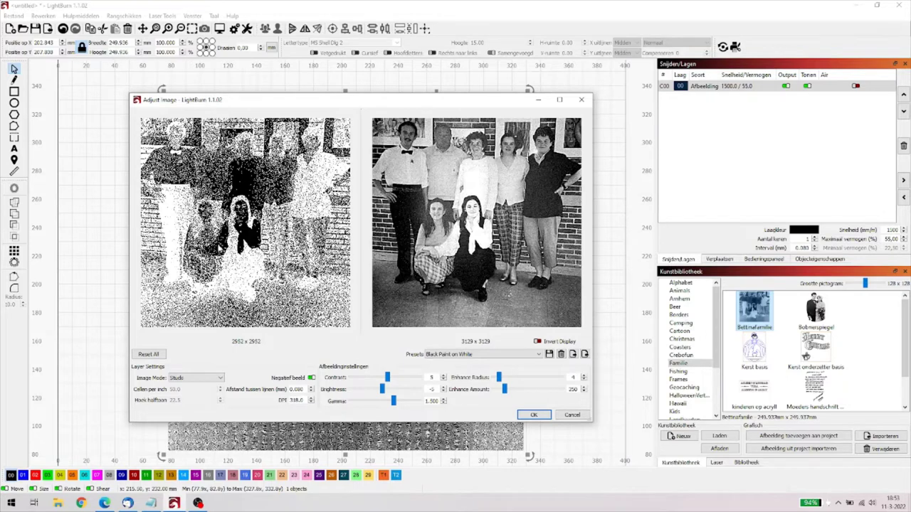
Load the saved Tegels preset and delete it from the user presets.
click(451, 354)
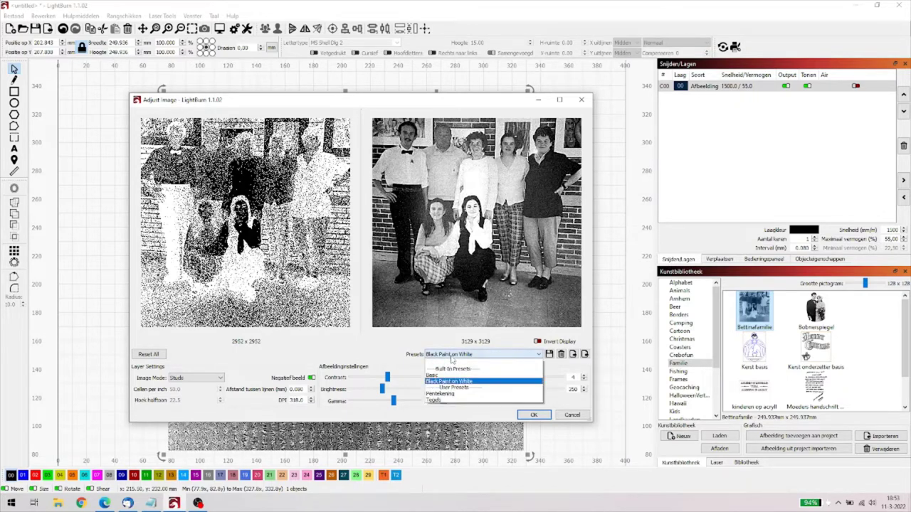
click(441, 401)
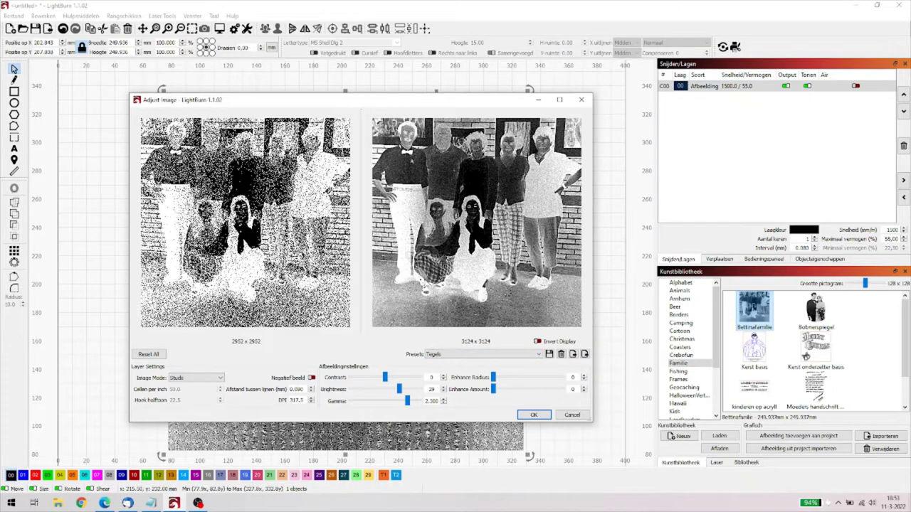
click(560, 354)
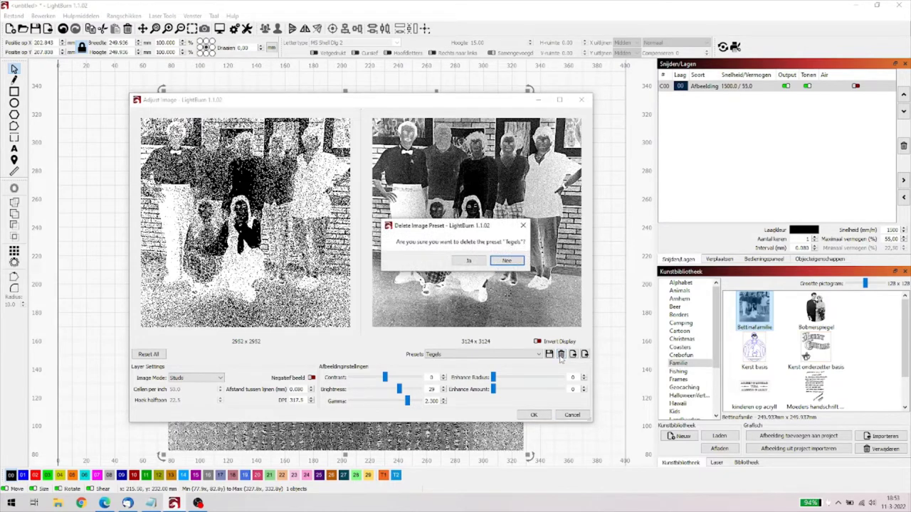
click(471, 261)
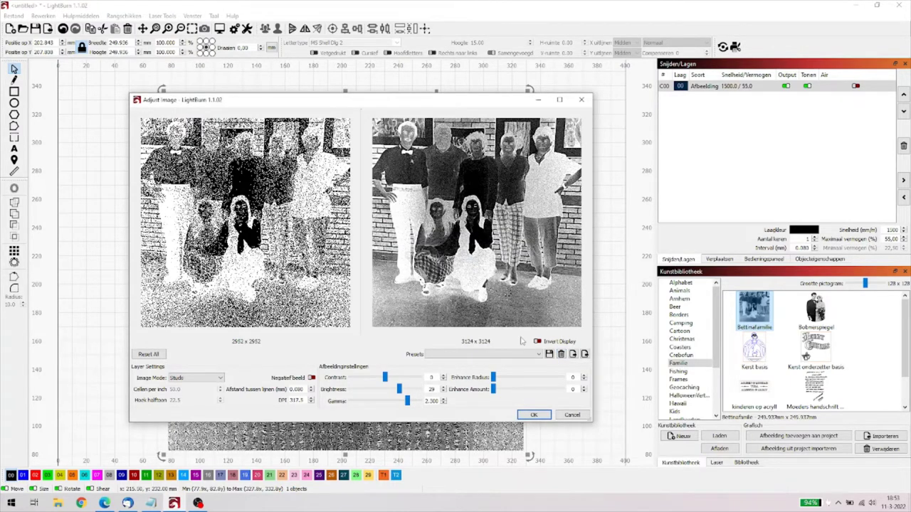
Close the image adjustment without applying it and delete the photo from the workspace.
click(573, 416)
key(Delete)
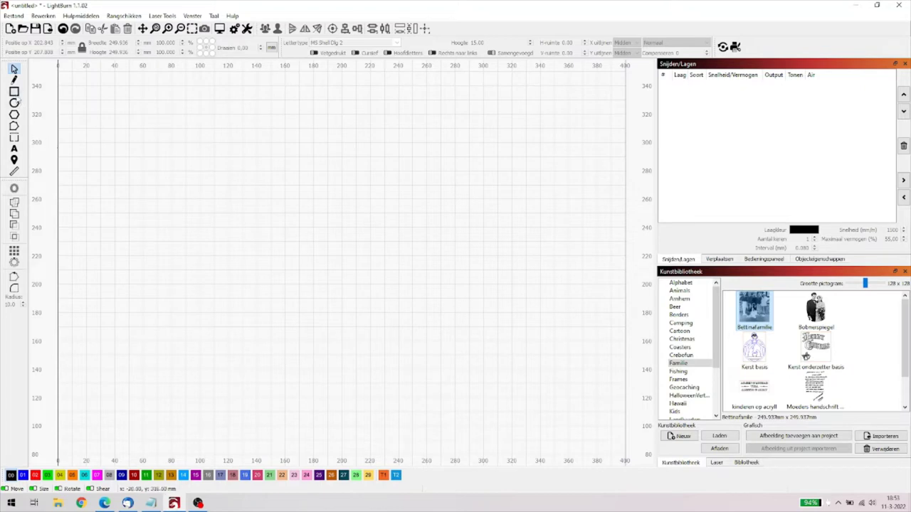
Draw a rectangle about 40 × 47 mm and an ellipse about 44 × 41 mm above and to the left of it.
click(13, 91)
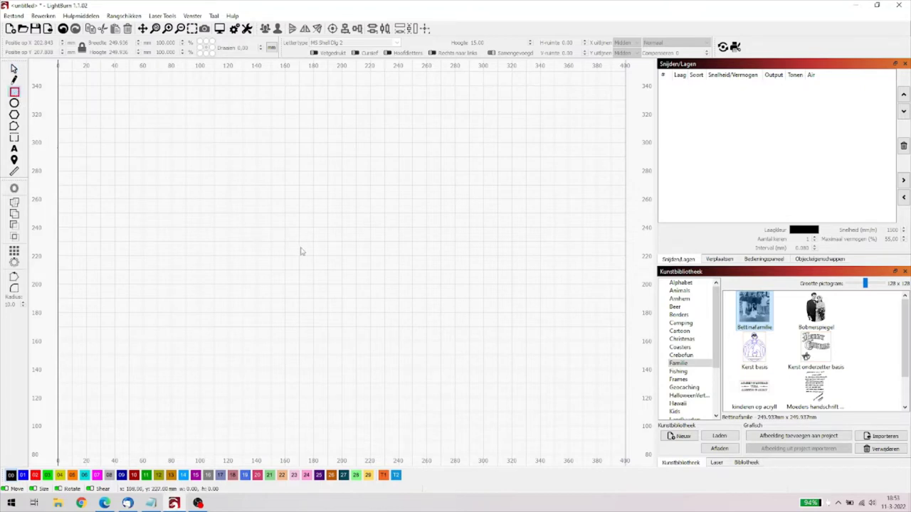
drag(331, 259, 387, 326)
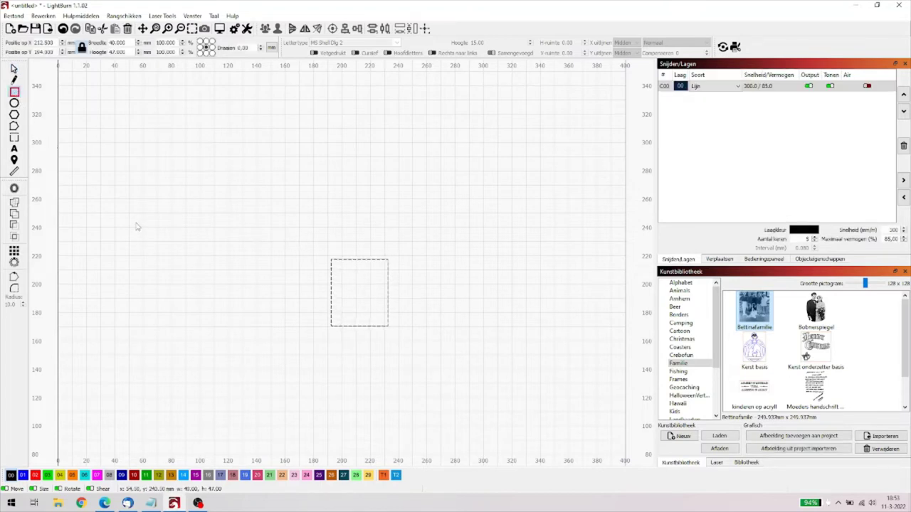
click(15, 103)
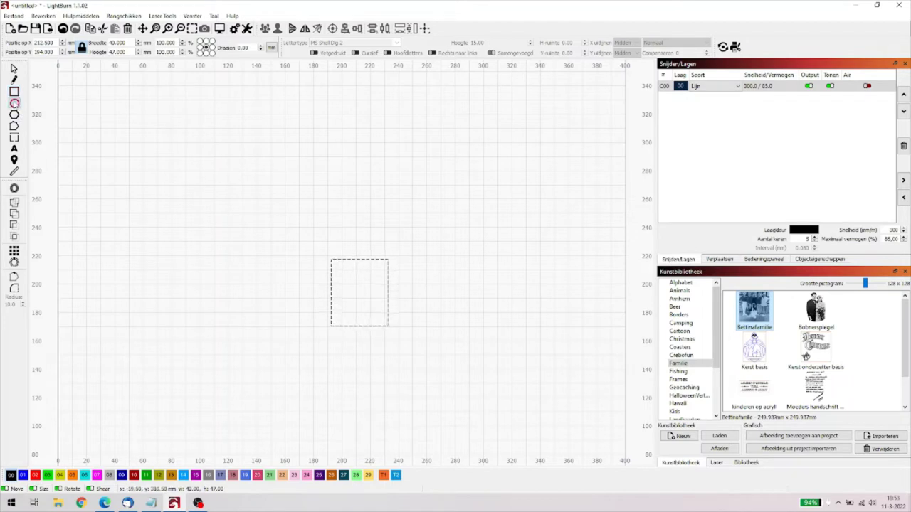
drag(275, 200, 336, 259)
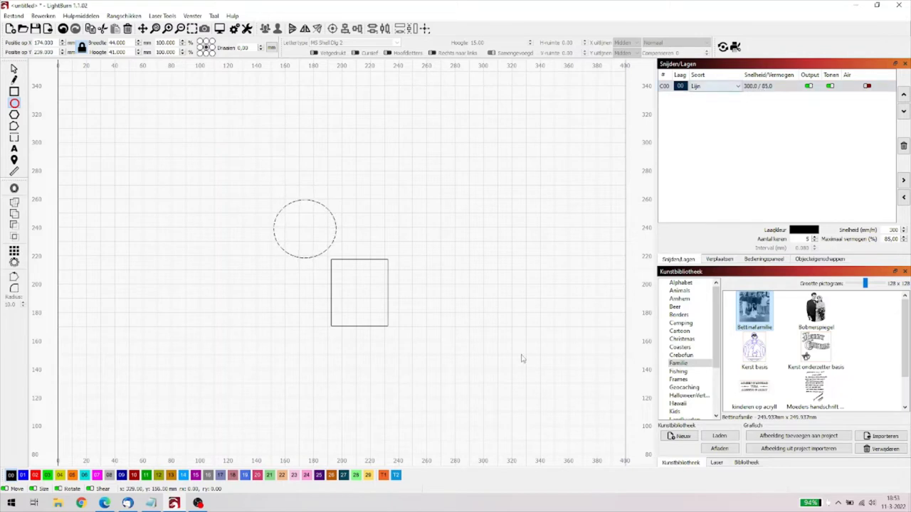
drag(442, 372, 402, 369)
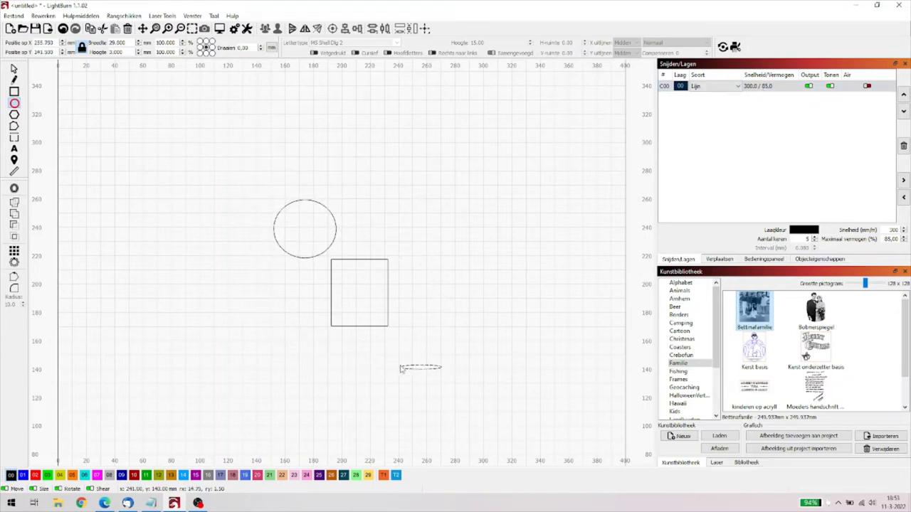
key(Delete)
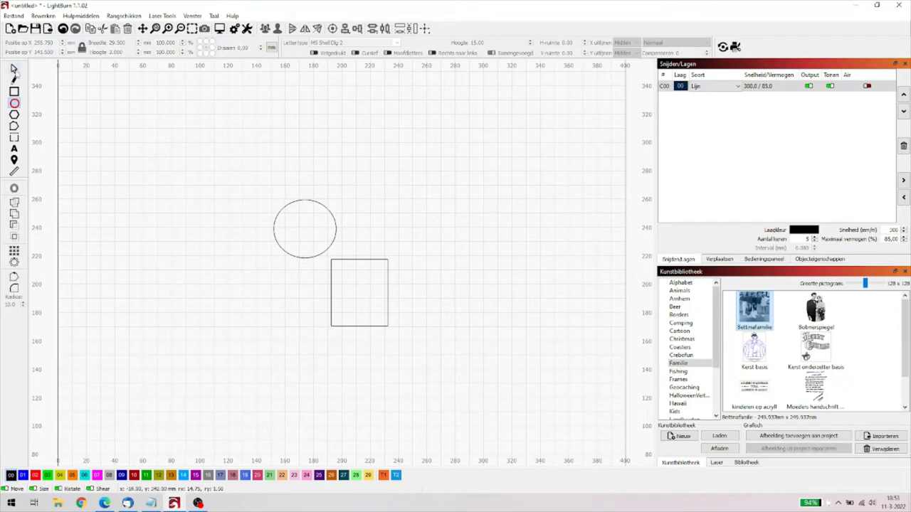
Preview both shapes with travel moves shown and step back through the cutting sequence to examine the start points.
click(13, 68)
drag(443, 352, 213, 140)
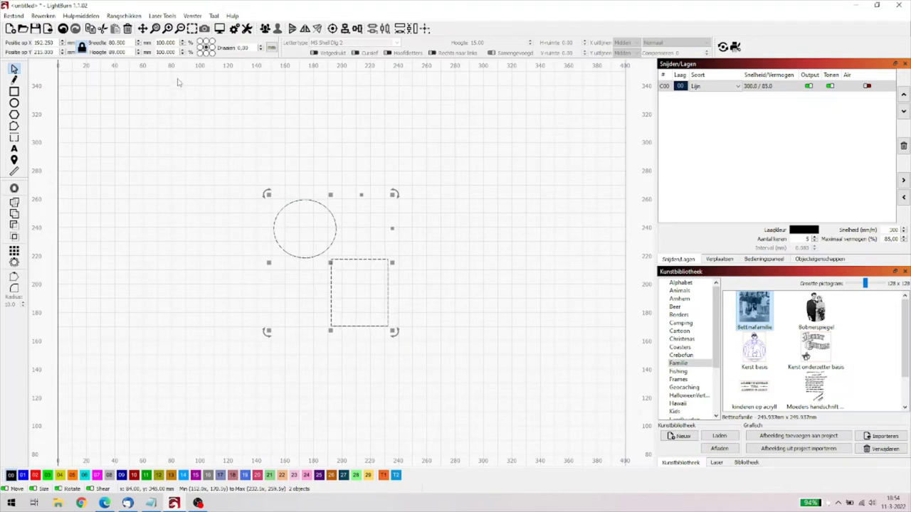
click(219, 29)
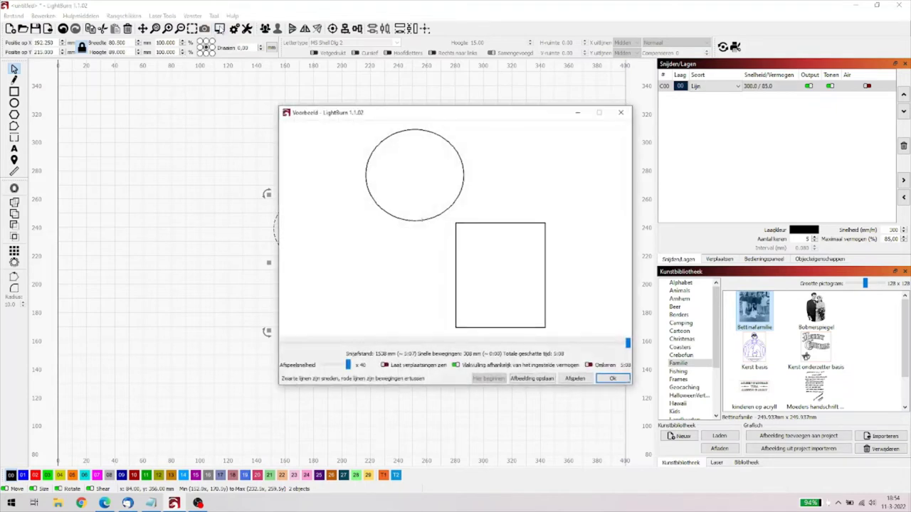
click(385, 365)
mouse_move(628, 344)
mouse_down()
mouse_move(272, 341)
mouse_move(489, 348)
mouse_up()
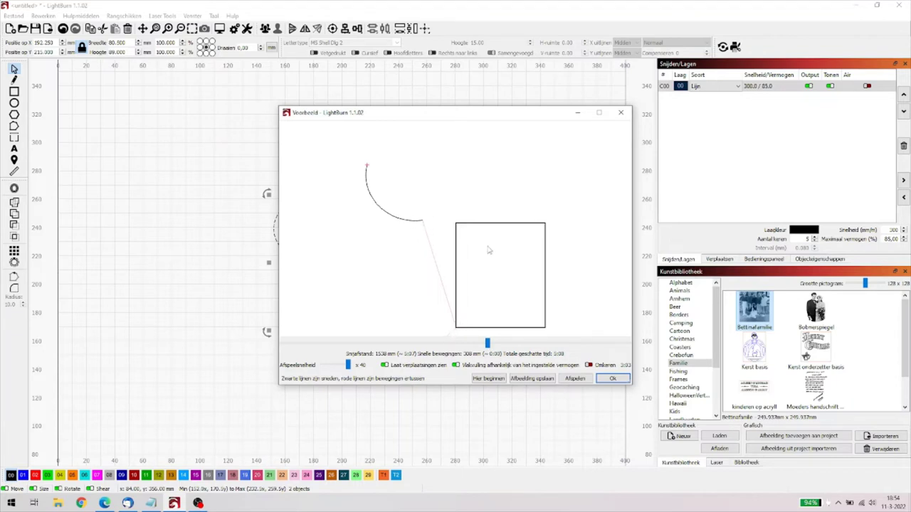
click(612, 379)
click(330, 406)
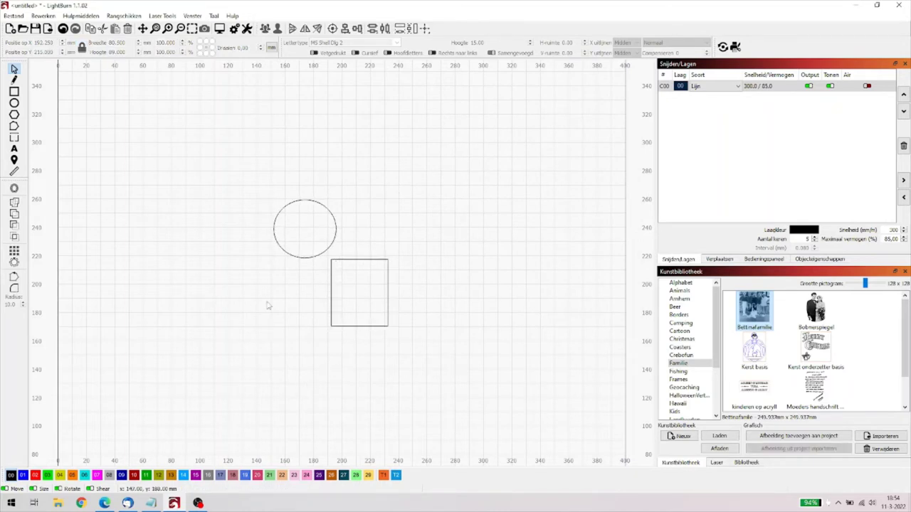
Set the rectangle's cutting start point to its upper-left corner.
click(335, 261)
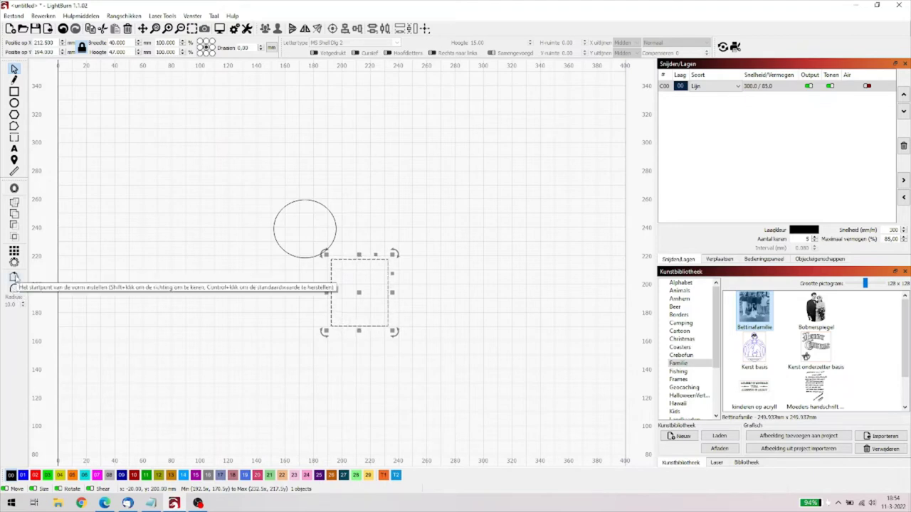
click(13, 278)
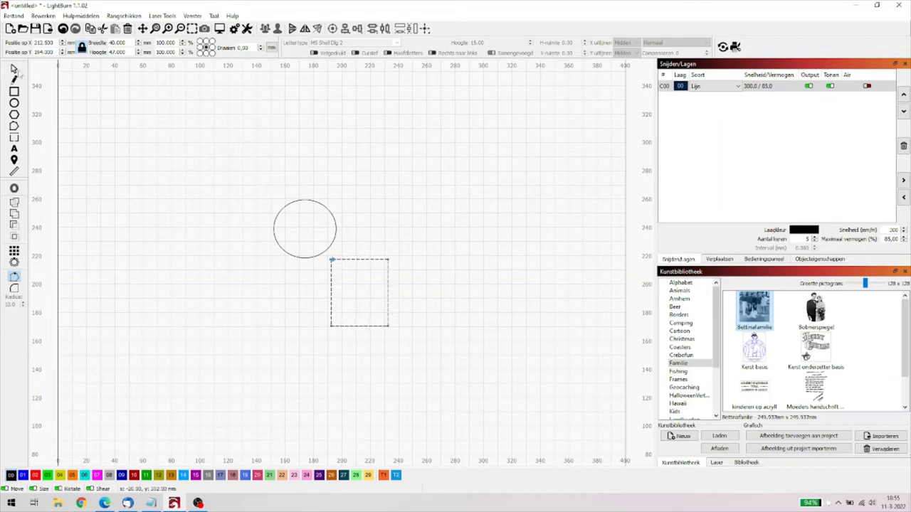
click(14, 68)
Set the circle's cutting start point to its bottom node.
drag(272, 191, 335, 259)
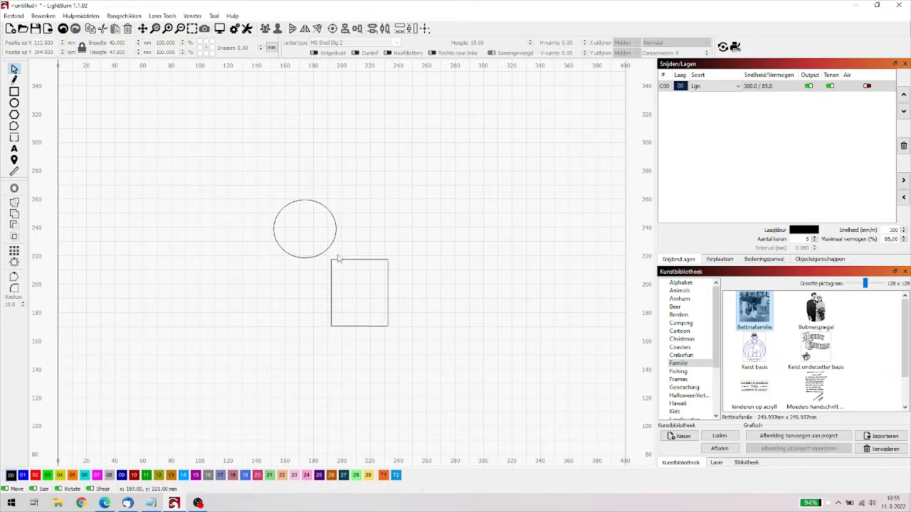
drag(268, 189, 323, 264)
drag(266, 210, 263, 196)
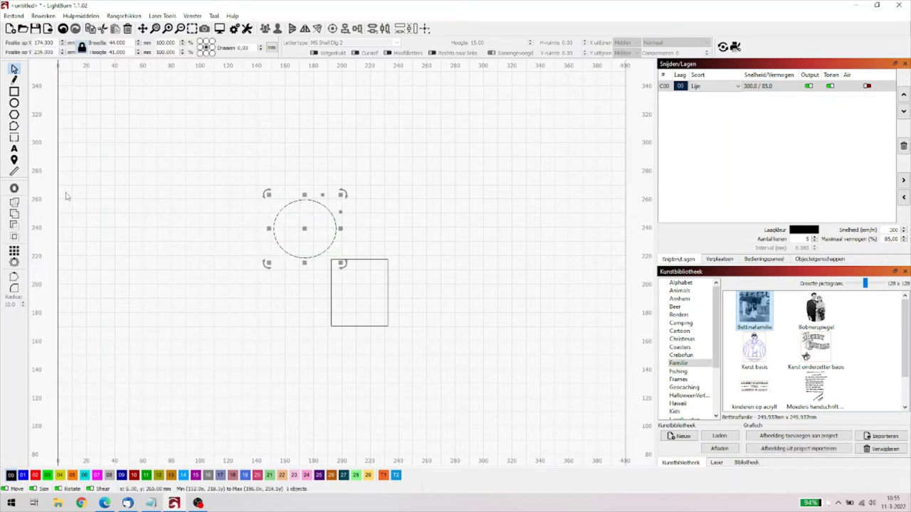
click(14, 276)
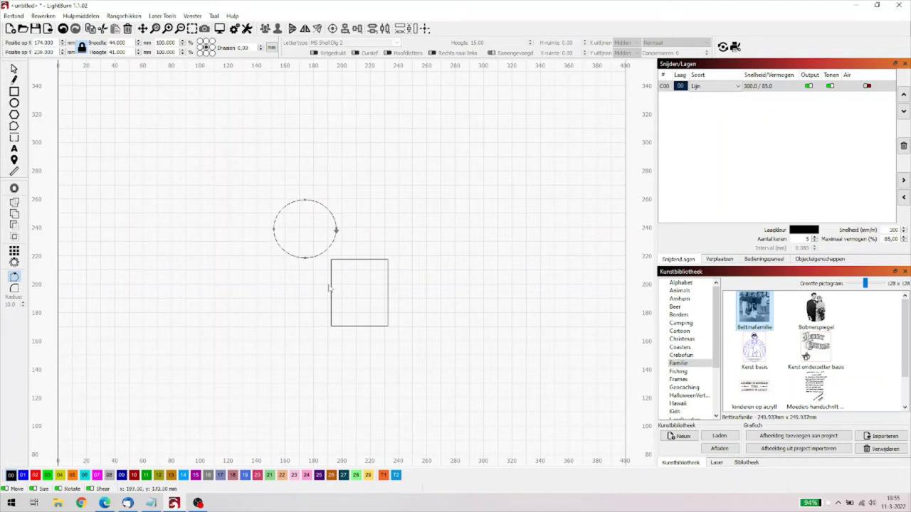
click(303, 261)
click(14, 69)
Preview both shapes again and step back through the whole cutting sequence to check the new start points.
drag(440, 375, 222, 140)
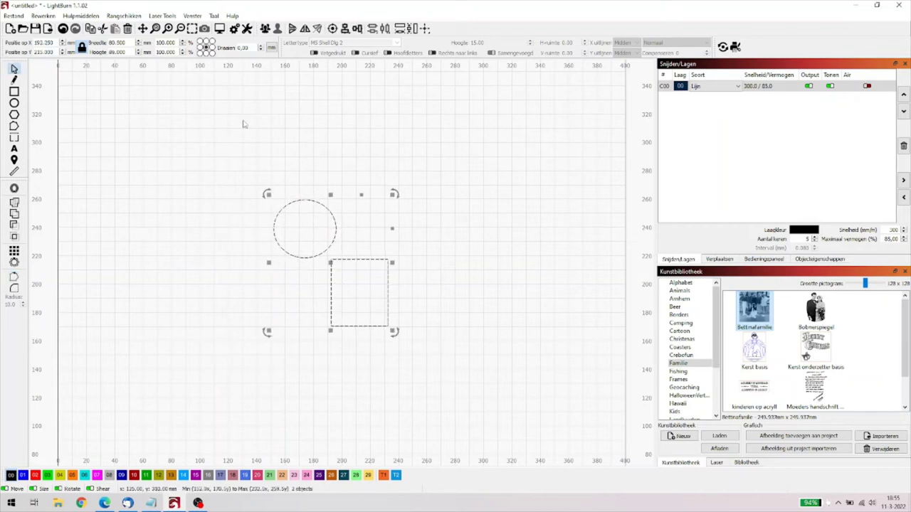
click(219, 28)
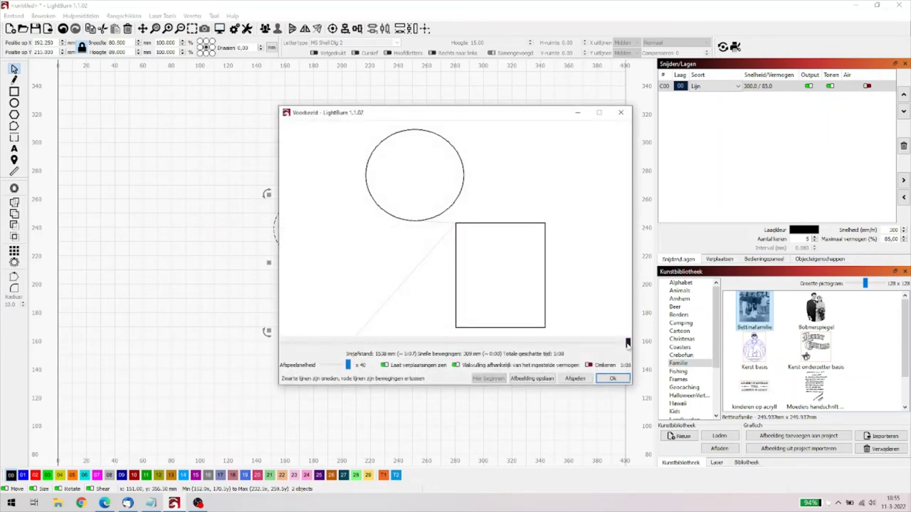
drag(629, 344, 259, 350)
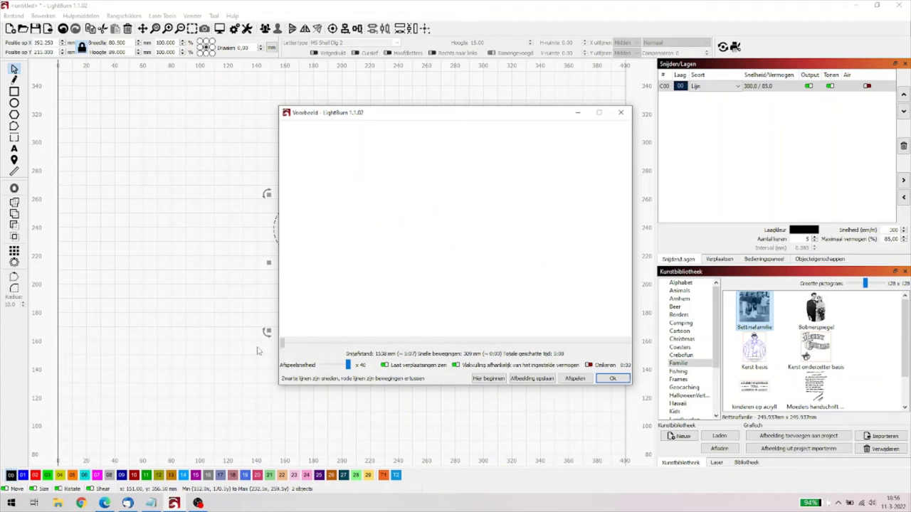
click(611, 377)
click(490, 185)
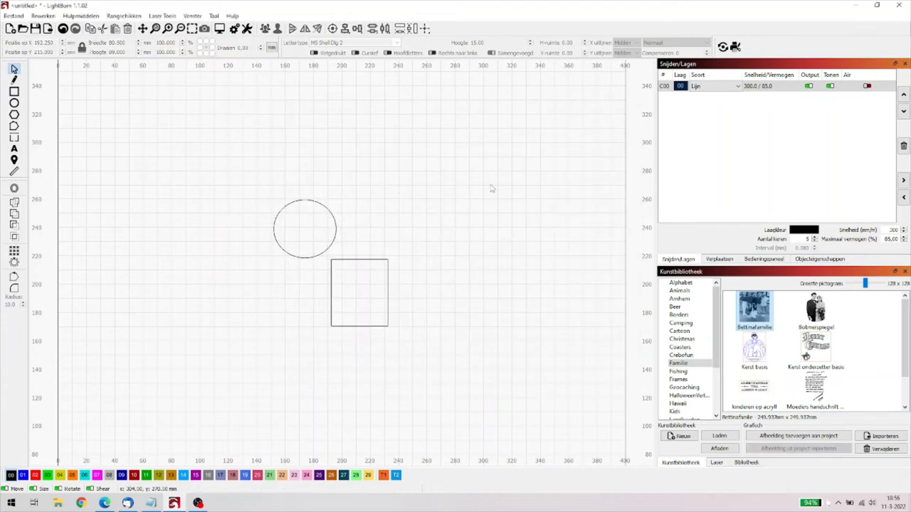
Open the circle's start point for editing.
drag(261, 182, 225, 201)
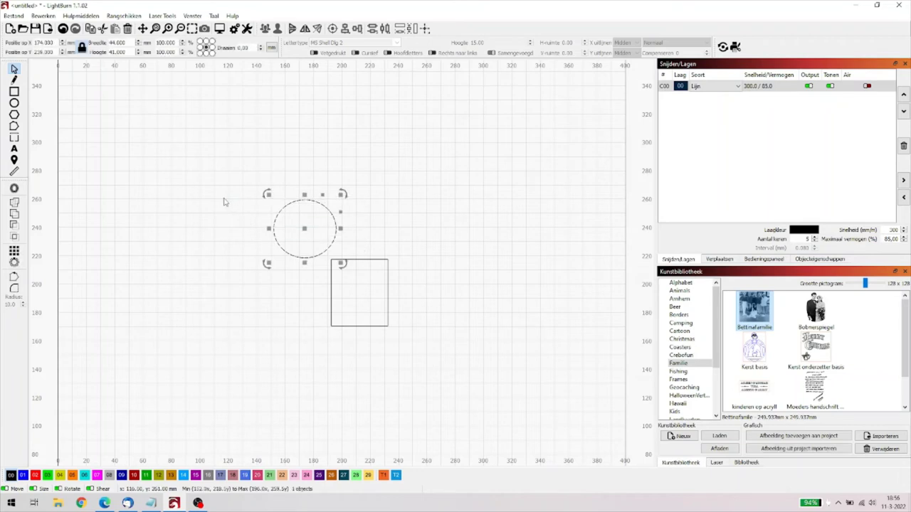
click(191, 29)
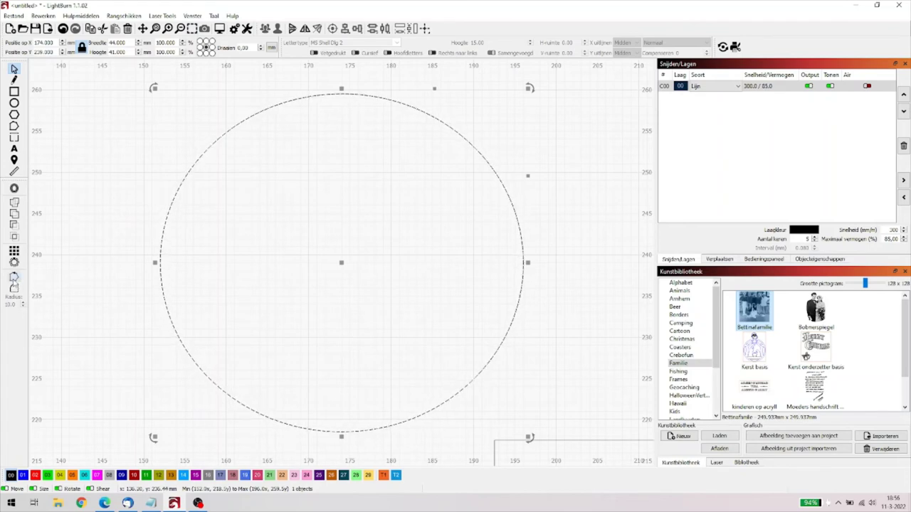
click(14, 278)
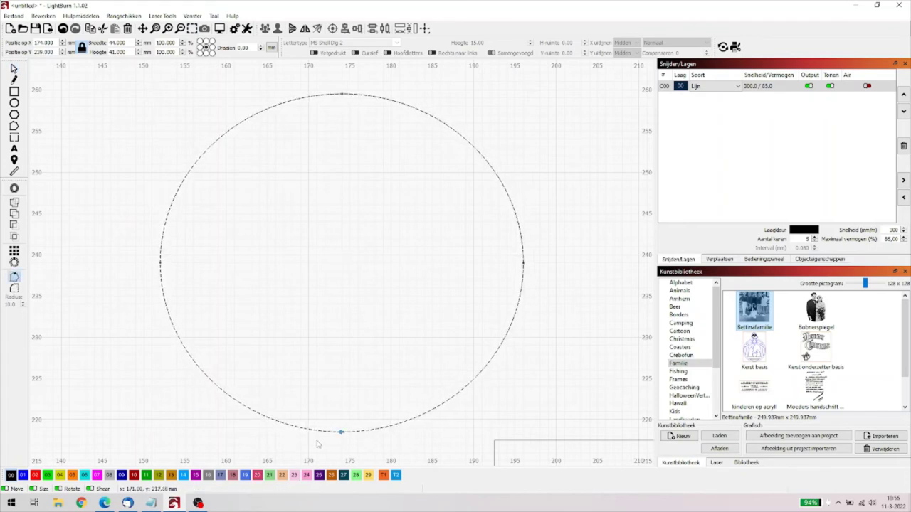